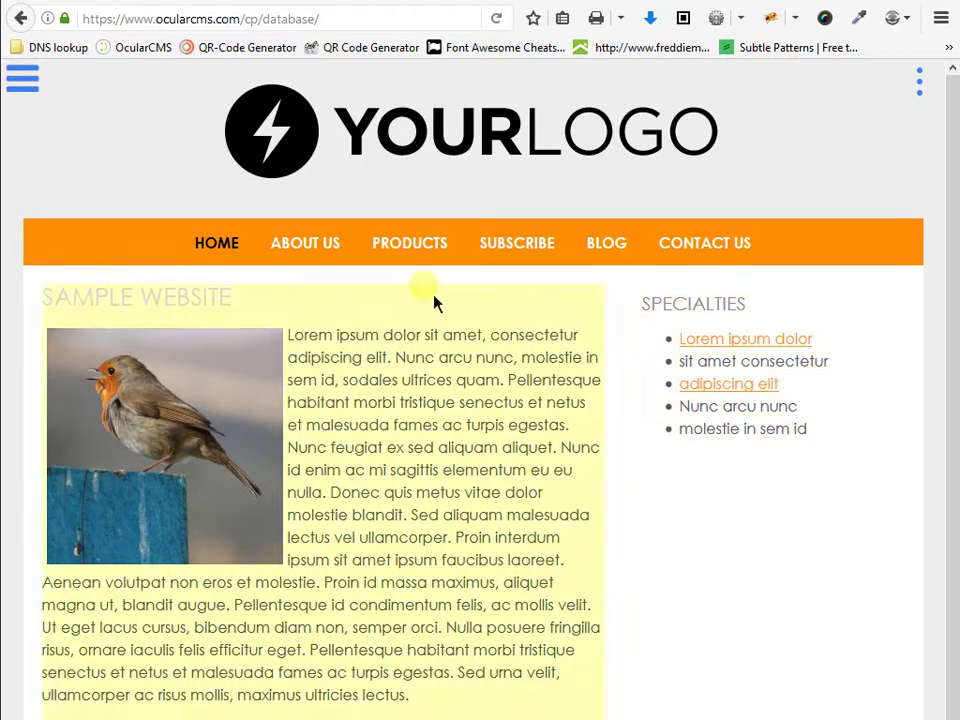
Open Sample Table for editing from the site's database tables and dismiss the prompt.
left_click(25, 96)
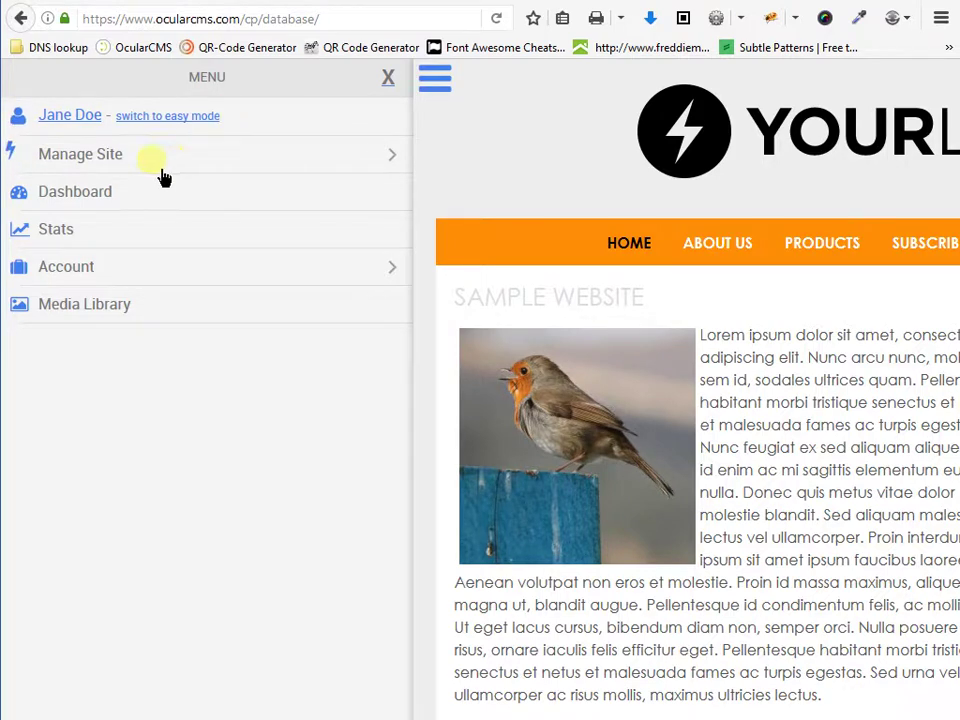
left_click(120, 163)
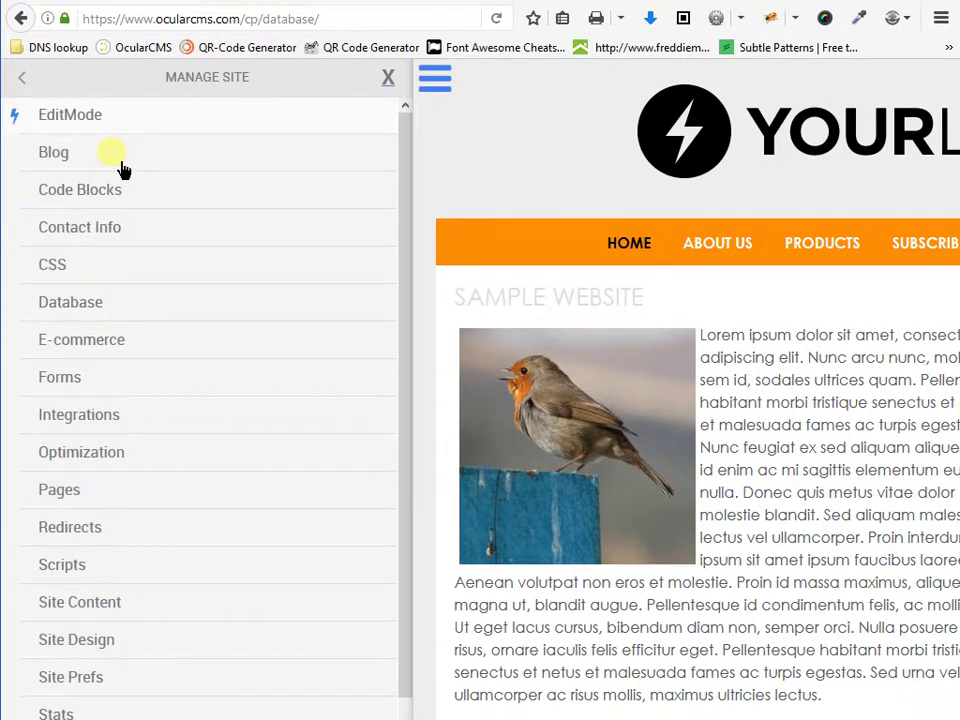
left_click(111, 316)
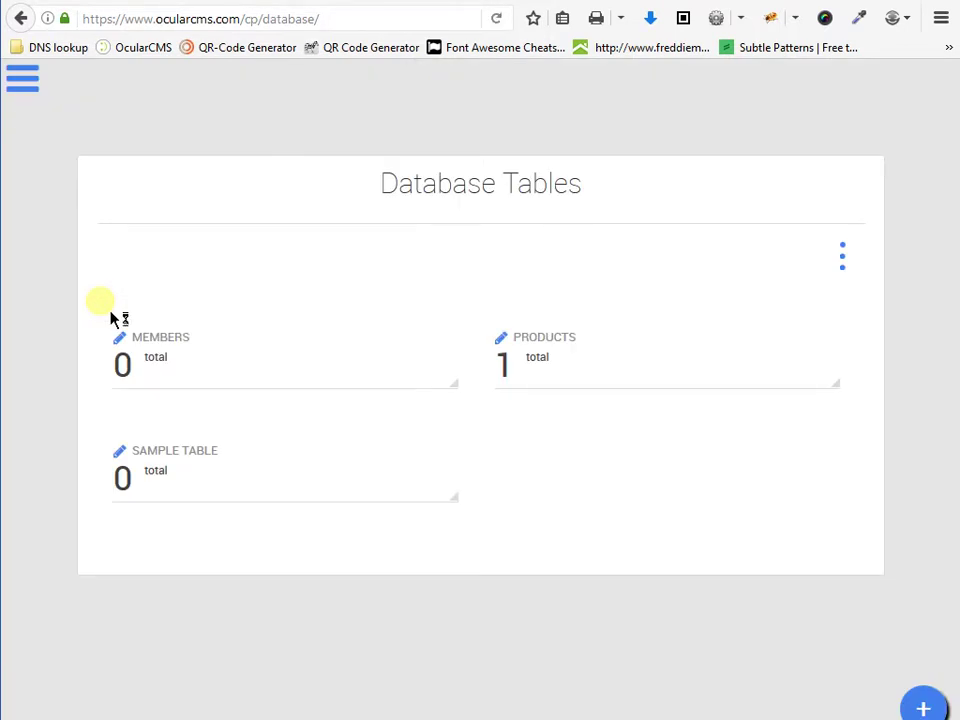
left_click(255, 490)
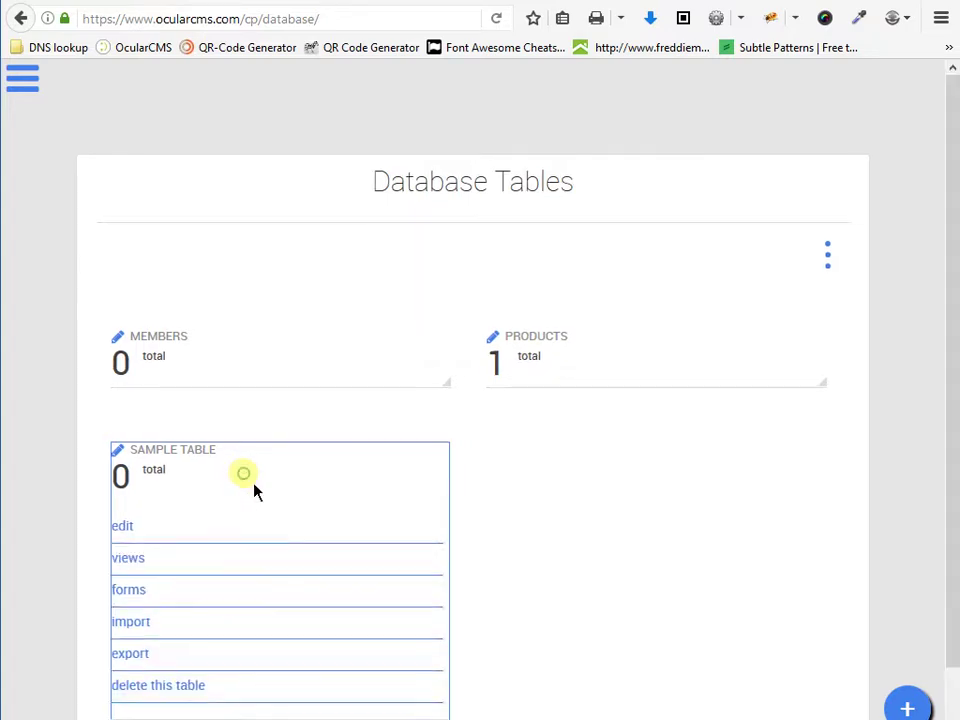
left_click(253, 553)
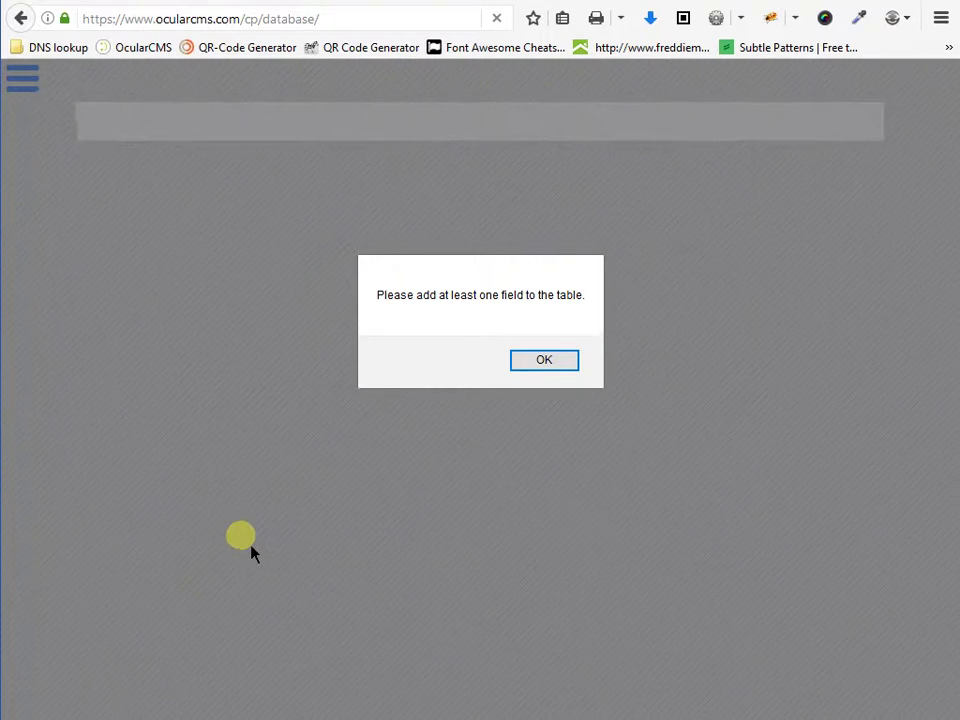
left_click(568, 376)
Create a new field named First Name with the type Text (single line).
left_click(313, 156)
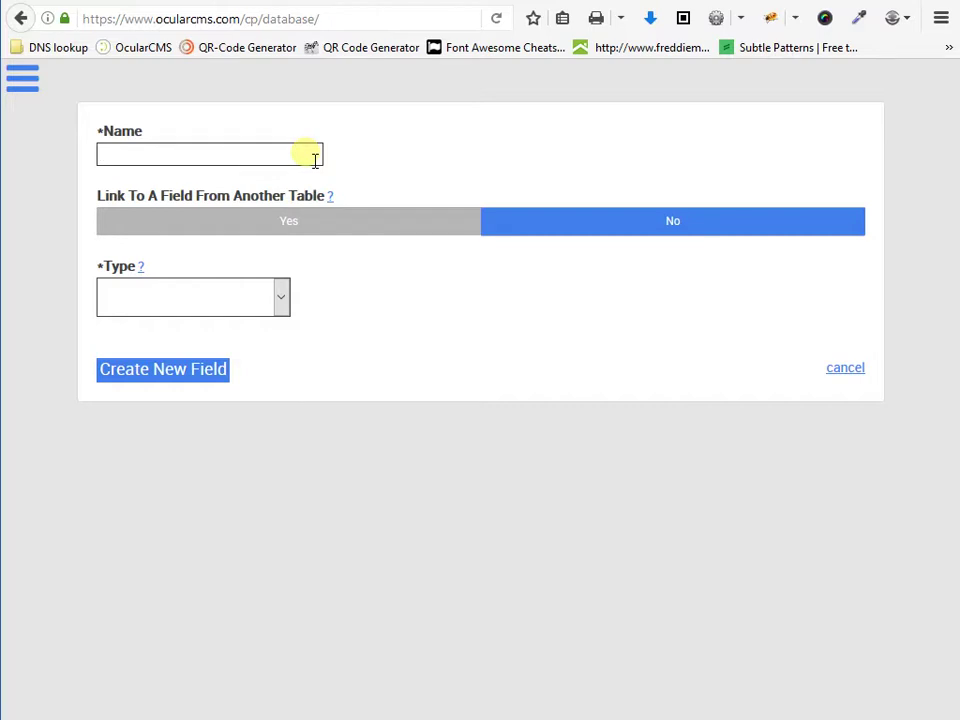
type("First Name")
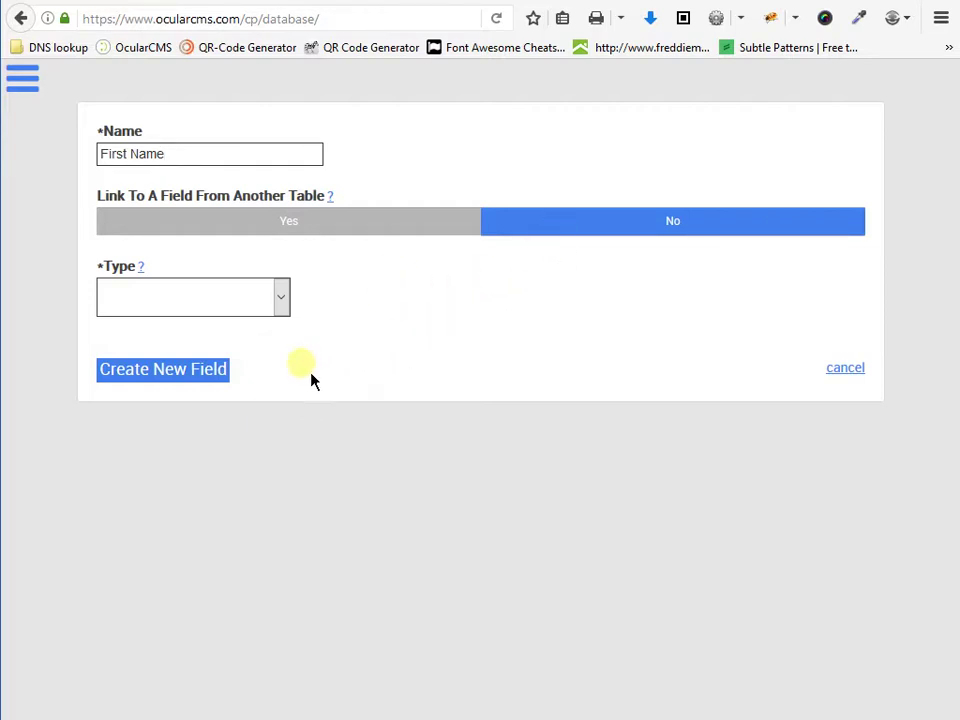
left_click(281, 320)
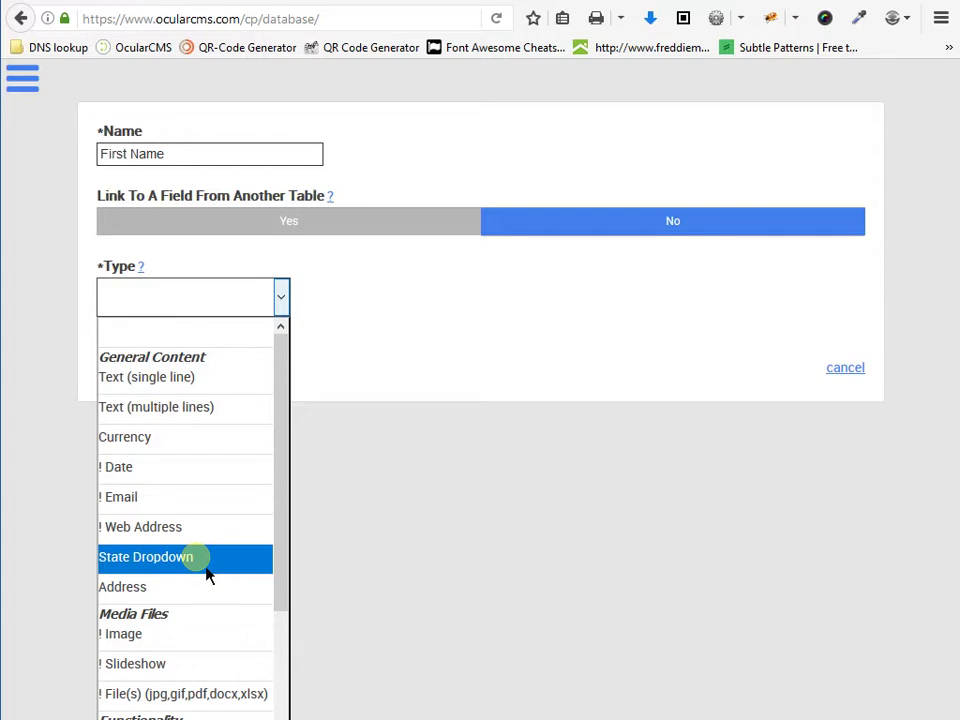
scroll(206, 574, "down", 1)
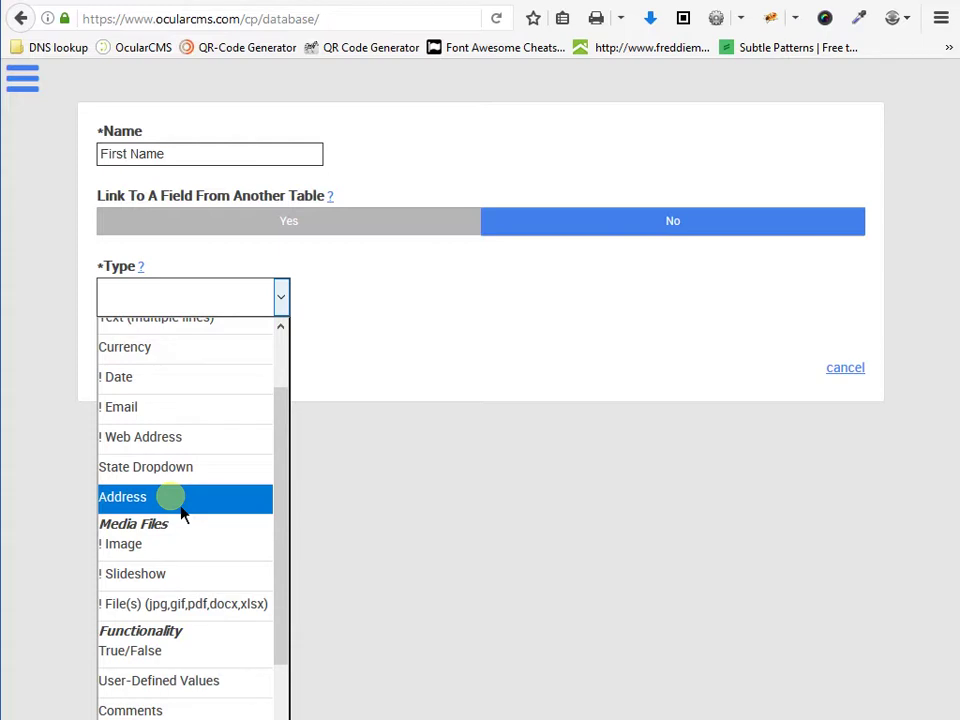
scroll(188, 510, "down", 3)
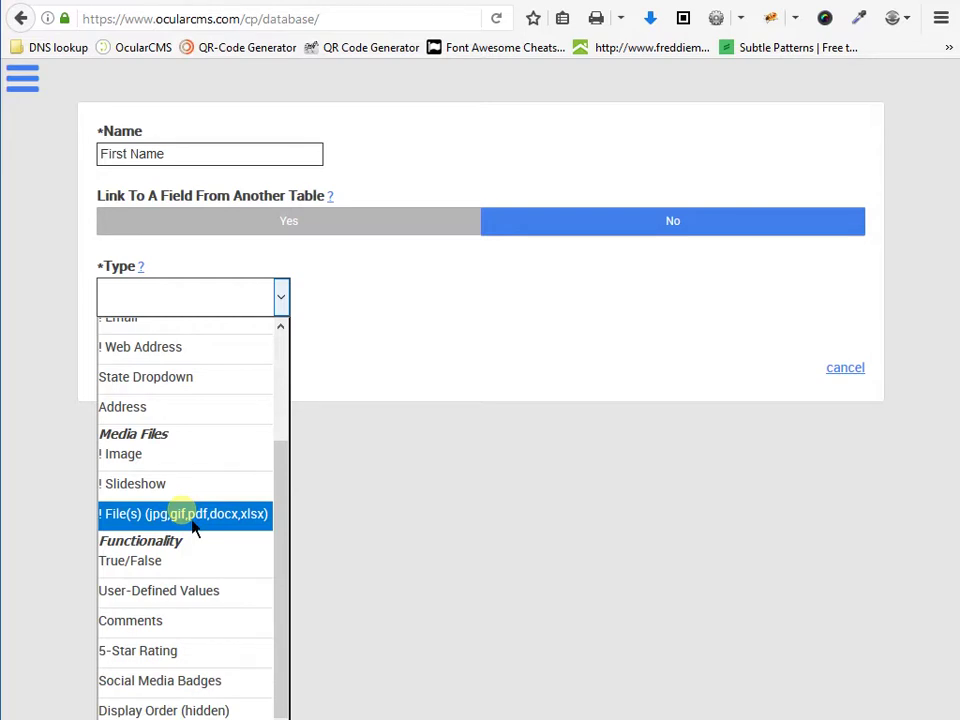
scroll(193, 522, "down", 3)
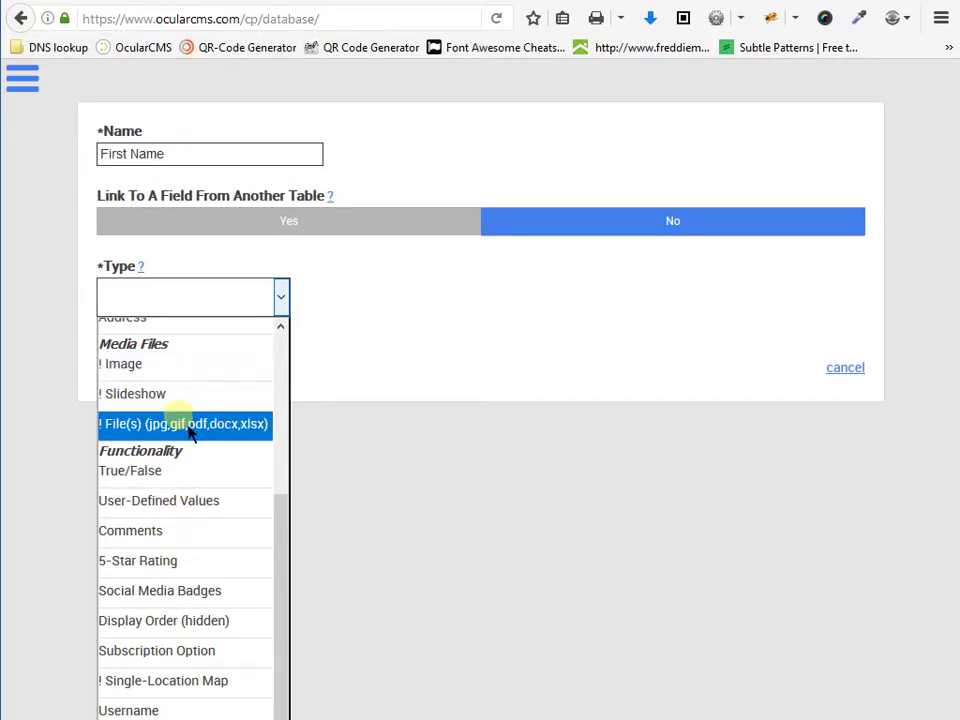
scroll(189, 440, "down", 2)
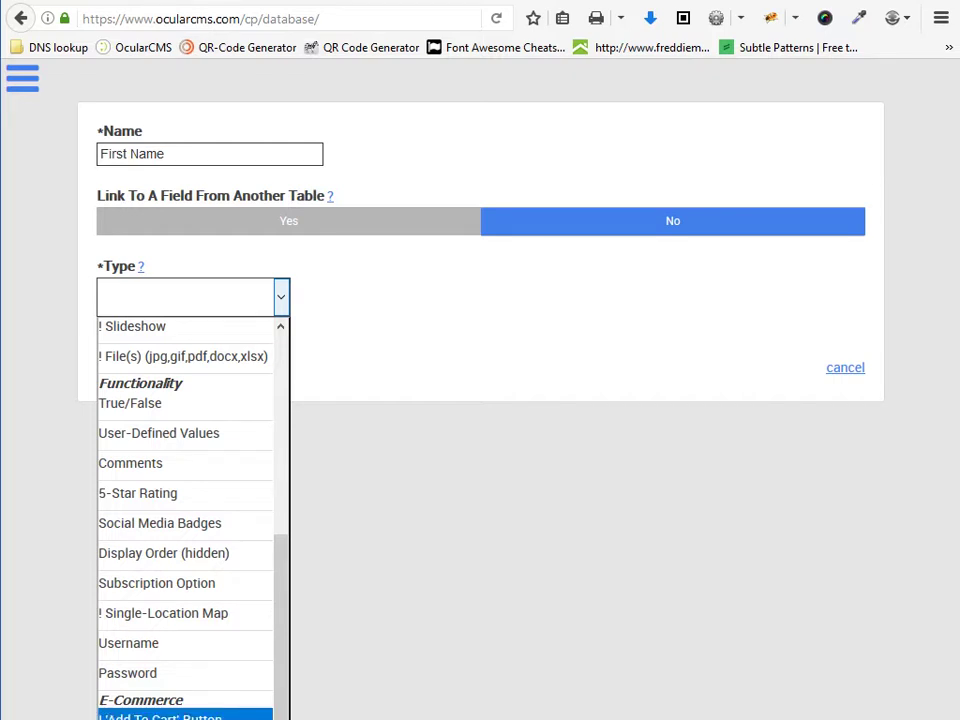
scroll(185, 520, "up", 6)
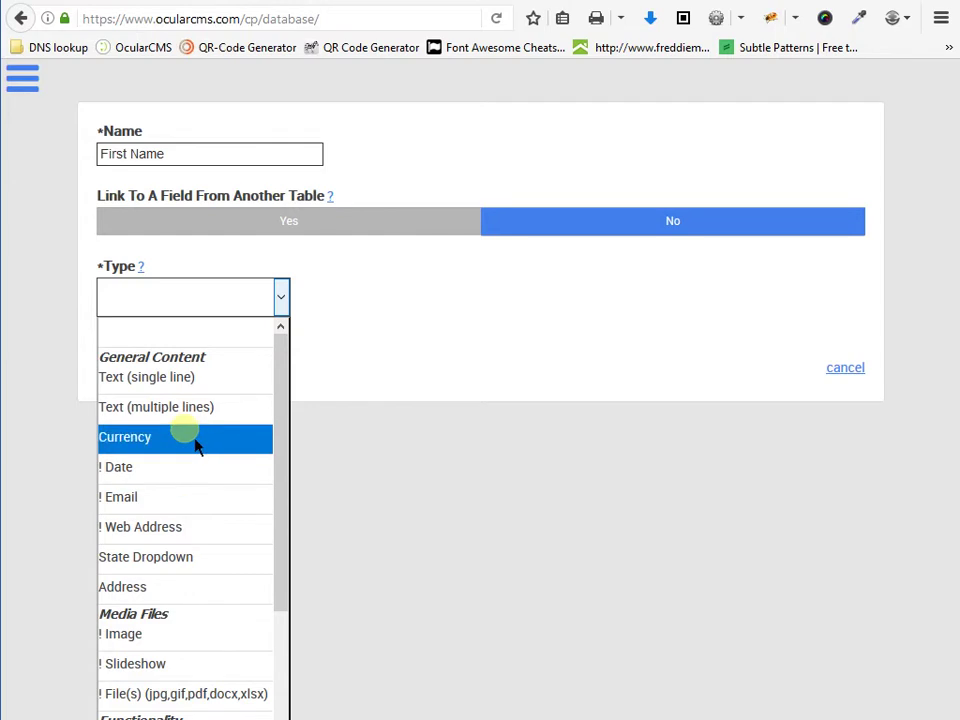
left_click(194, 388)
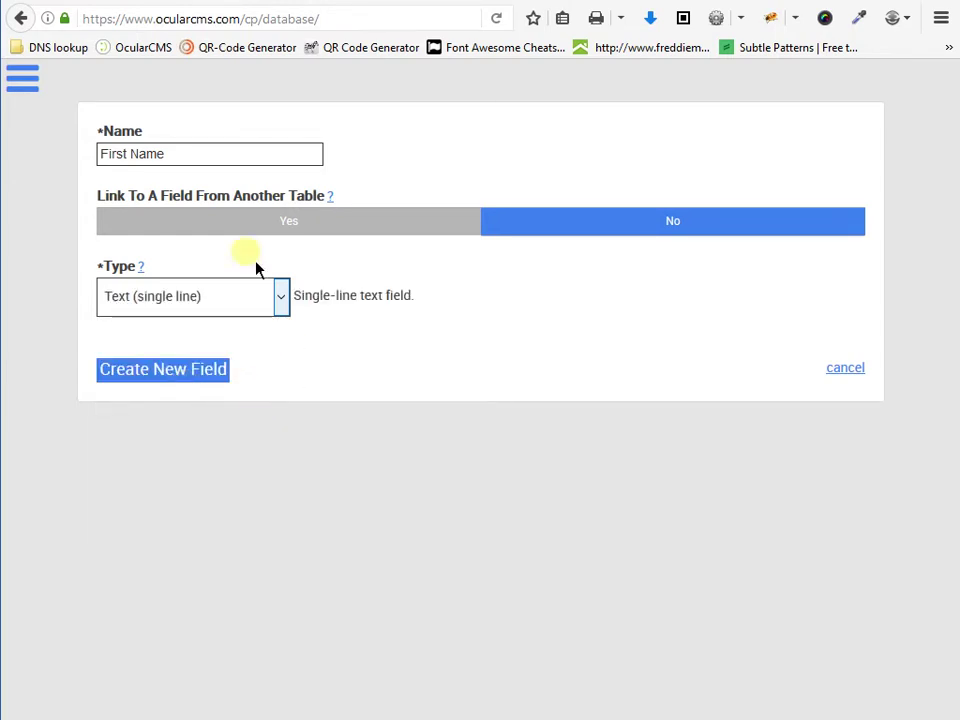
left_click(183, 390)
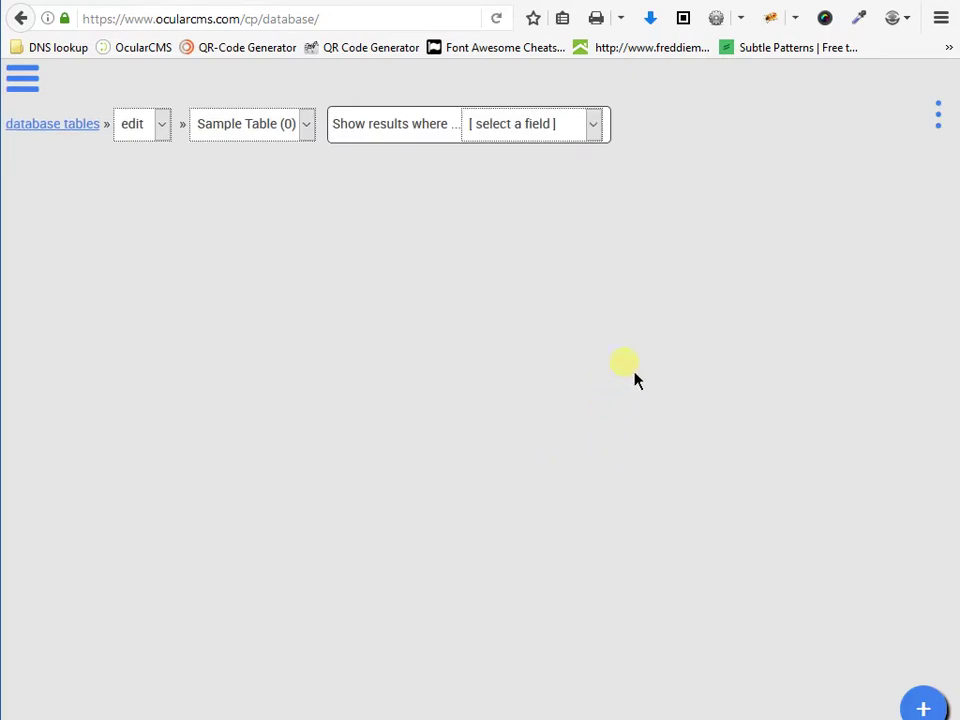
Add a new field named Photo to Sample Table, positioned after First Name, with the type Image.
left_click(945, 138)
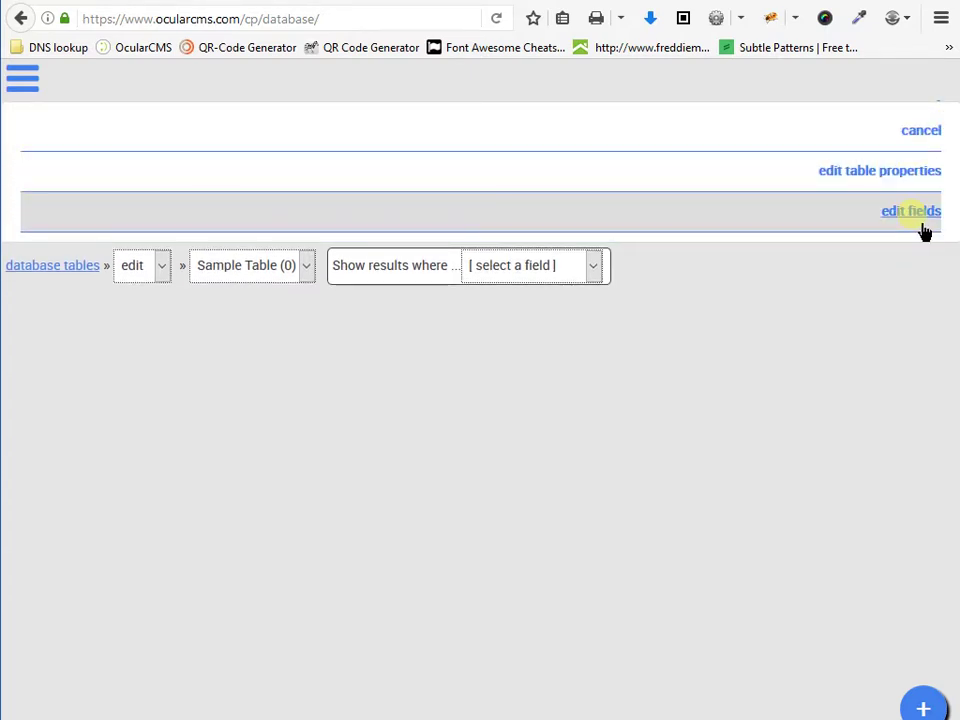
left_click(922, 225)
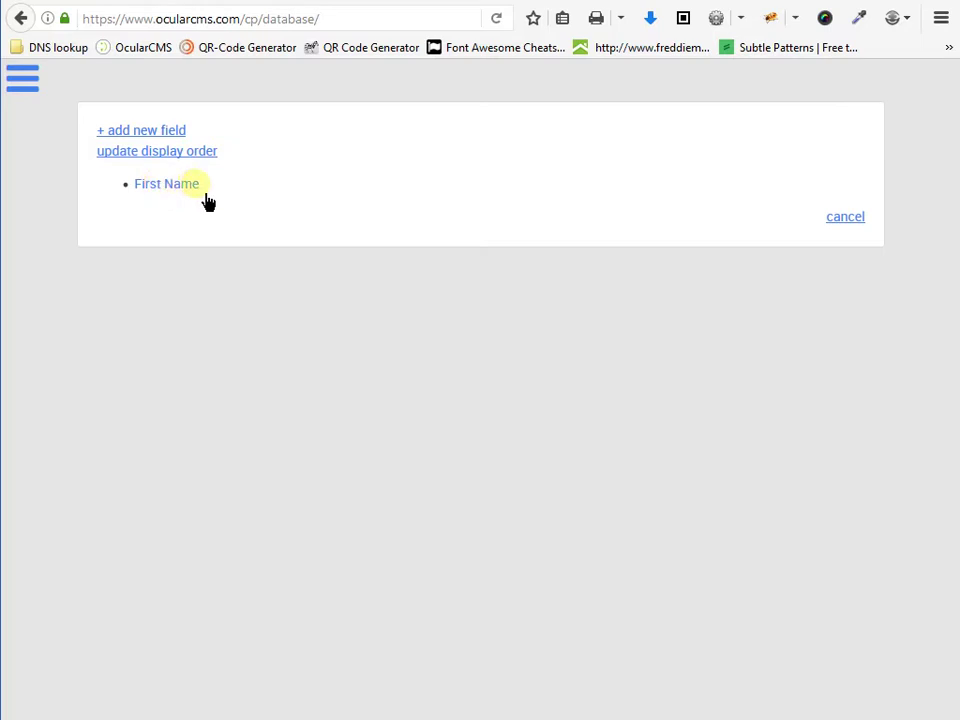
left_click(149, 139)
left_click(171, 160)
type("Photo")
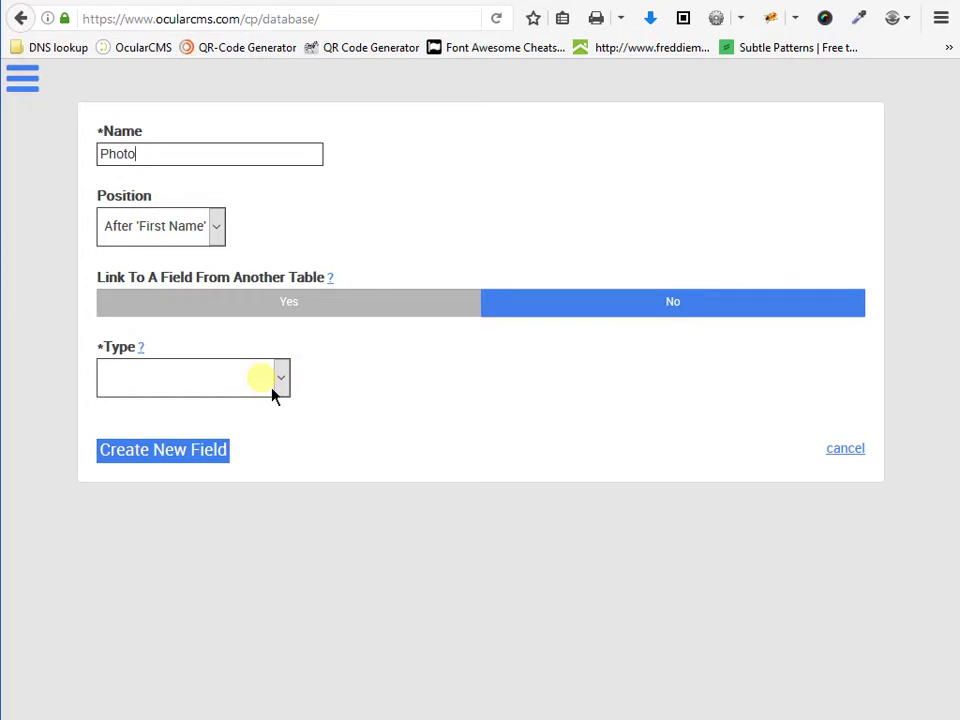
left_click(134, 230)
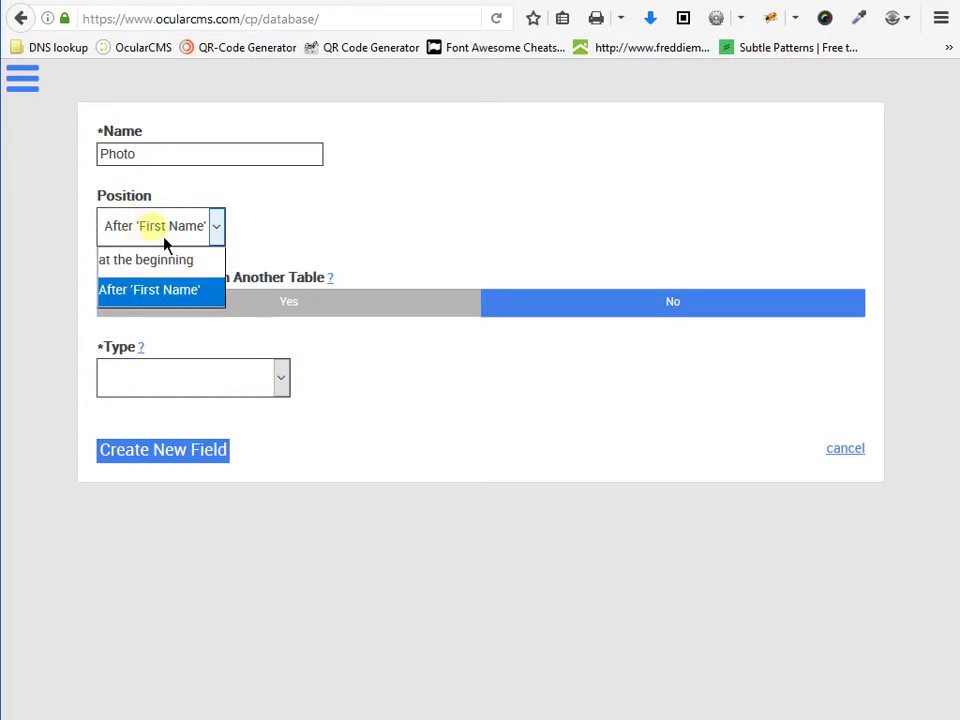
left_click(165, 240)
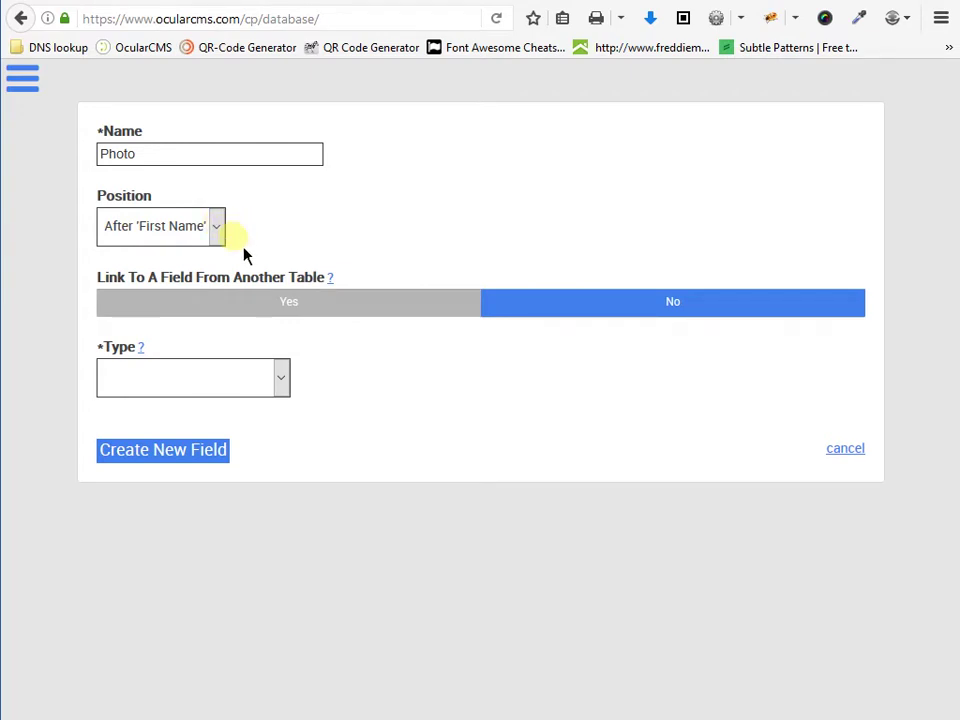
left_click(262, 386)
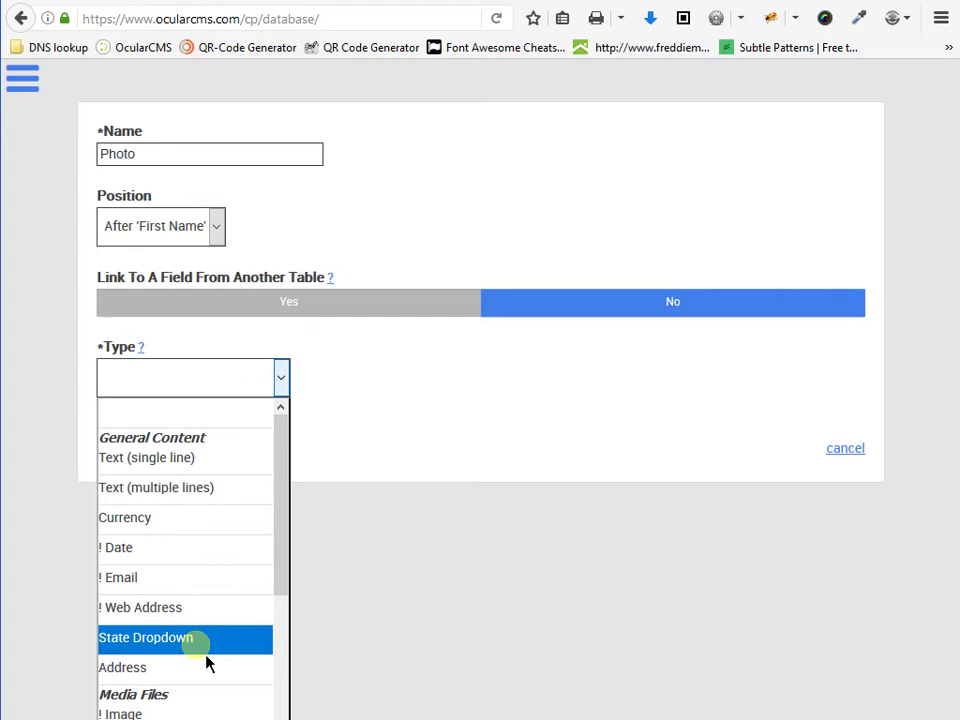
left_click(180, 712)
left_click(210, 462)
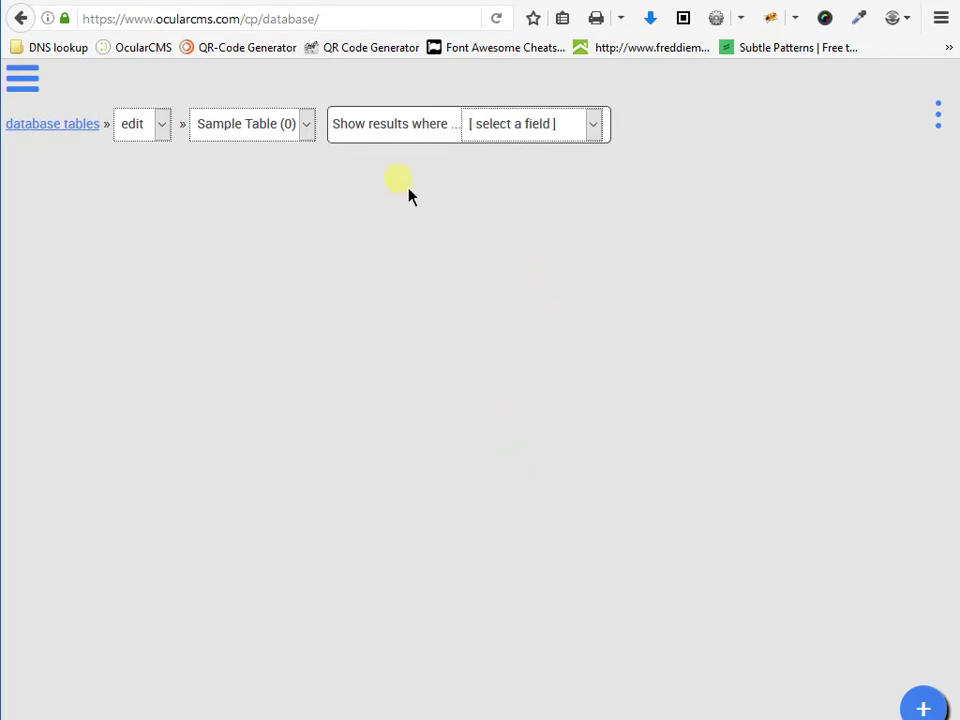
Display Sample Table's field columns and open the Photo field's properties to review its image options.
left_click(574, 139)
left_click(563, 255)
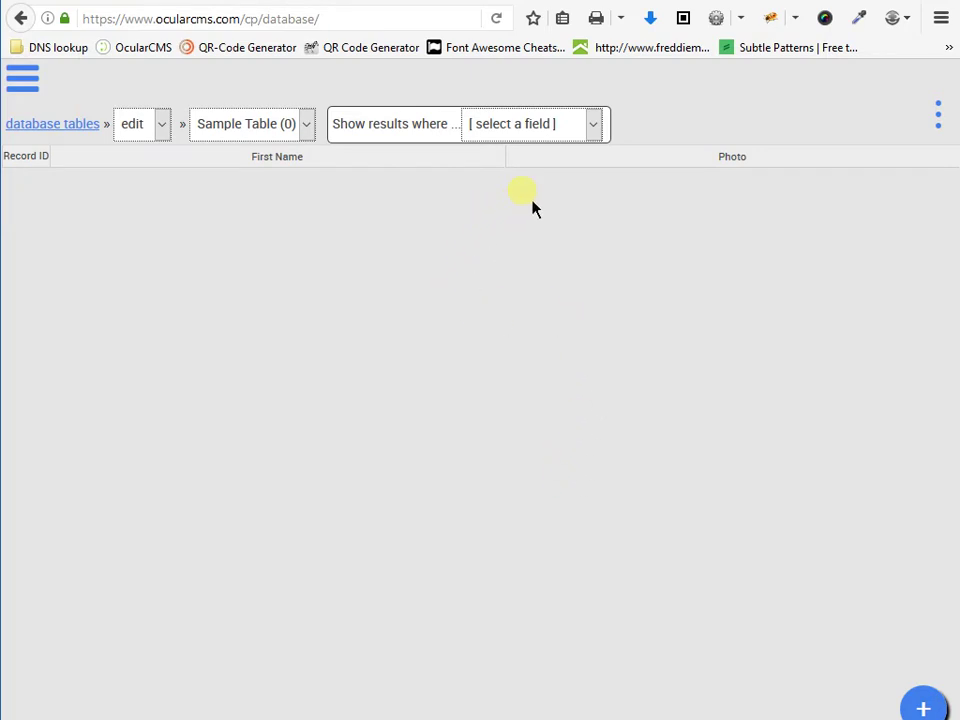
mouse_move(688, 164)
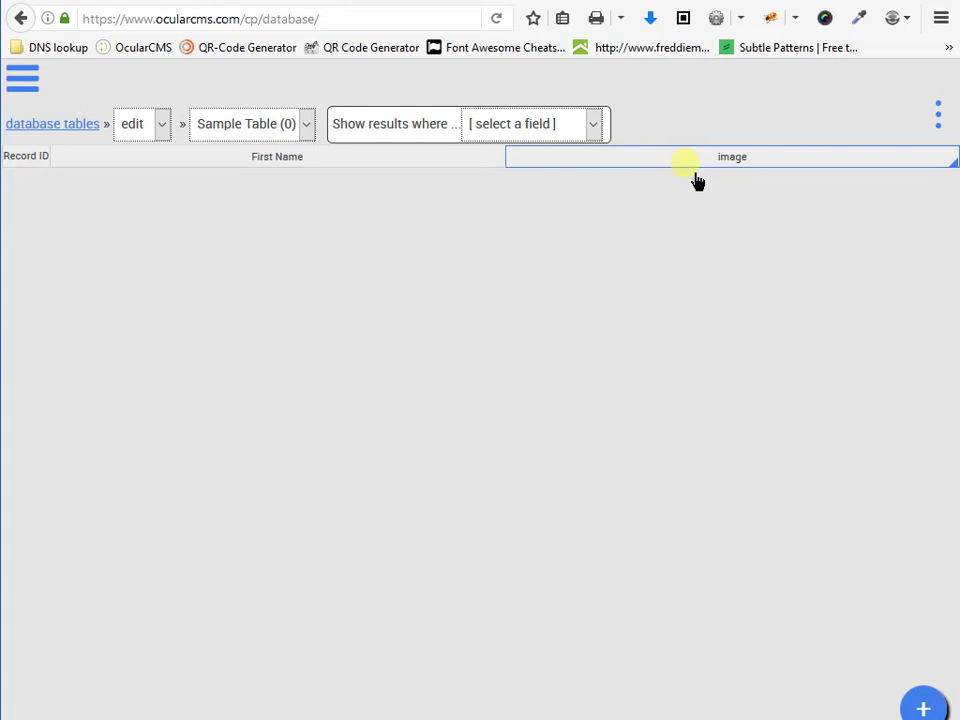
left_click(690, 165)
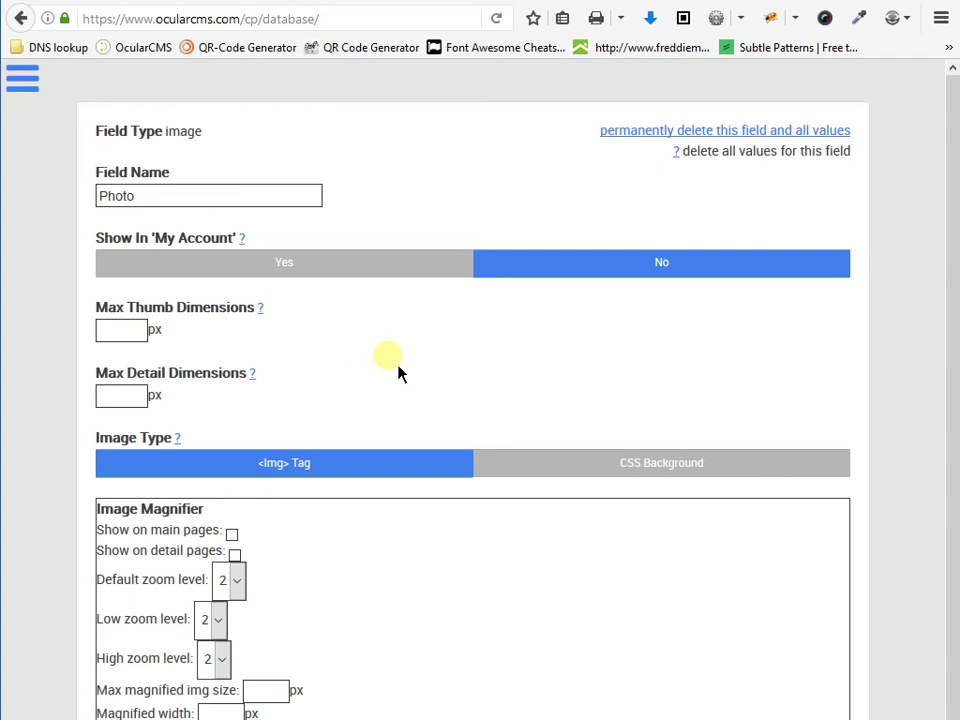
scroll(398, 369, "down", 1)
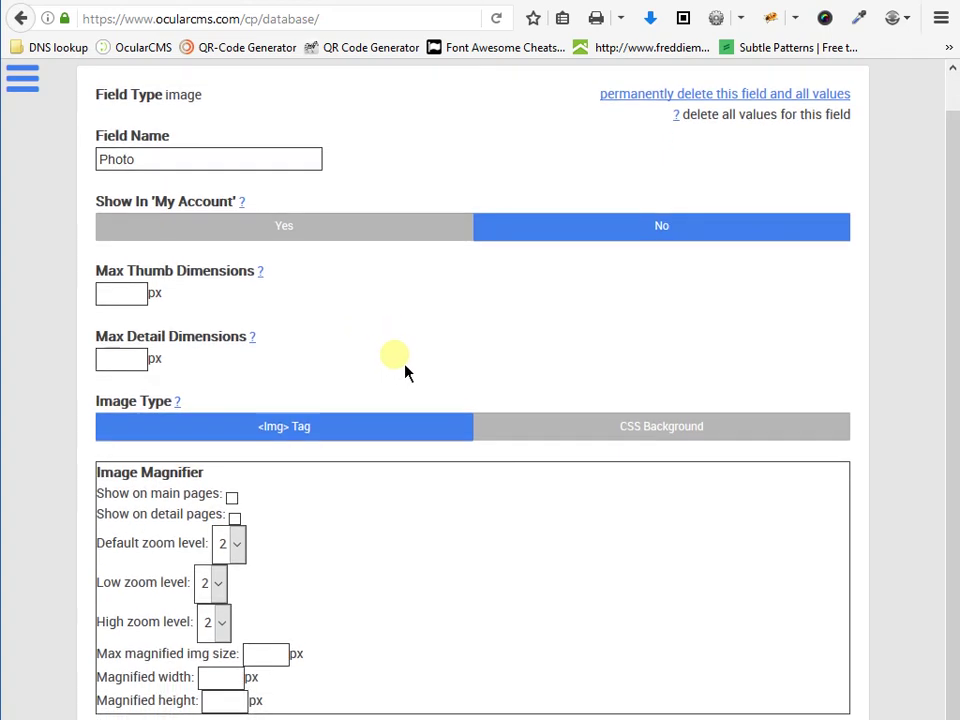